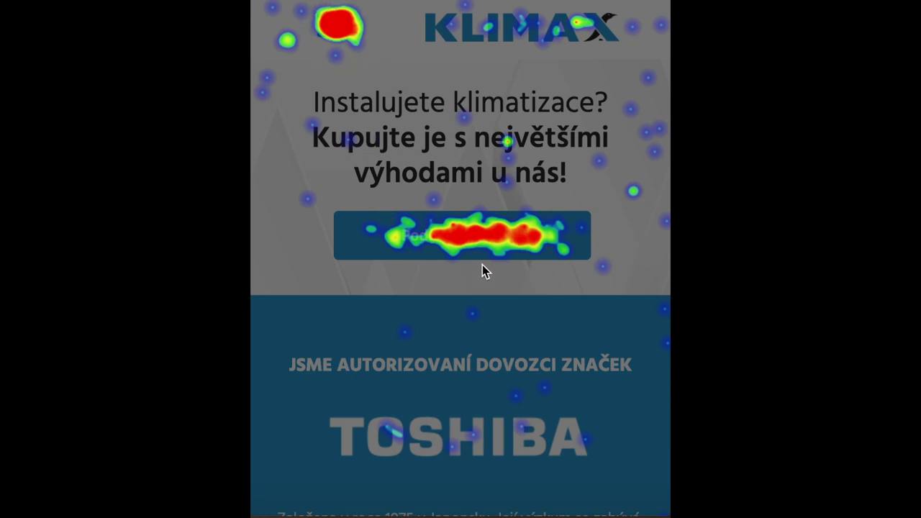
Scroll down the AVEMAR page to bring up its scroll heatmap, showing 64 pageviews and 0:03 average time.
{"action": "scroll", "coordinate": [479, 315], "scroll_direction": "down", "scroll_amount": 5}
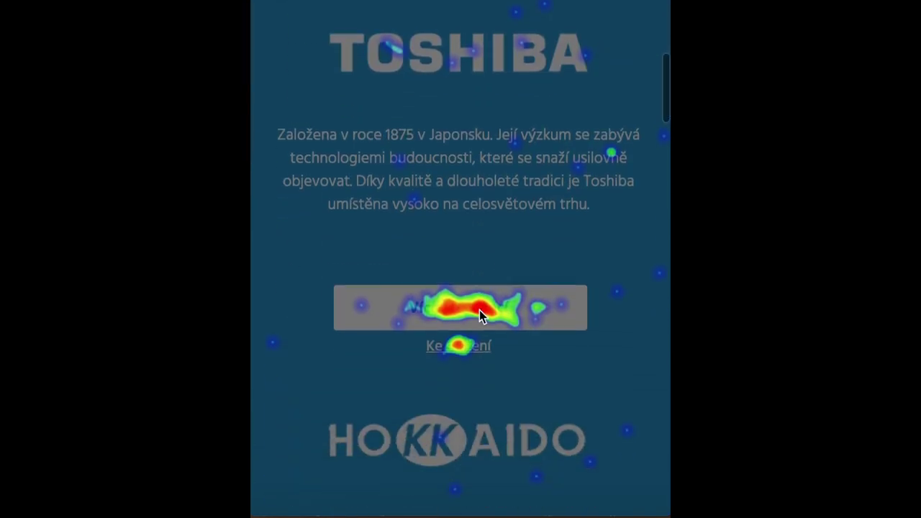
{"action": "scroll", "coordinate": [440, 364], "scroll_direction": "down", "scroll_amount": 1}
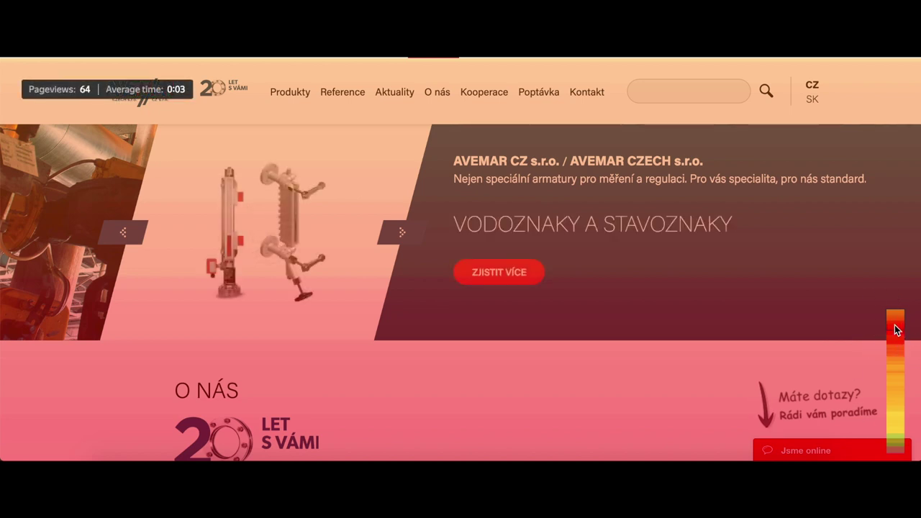
Scroll the AVEMAR scroll map past the product tiles to the NOVINKY A ANALÝZY section.
{"action": "scroll", "coordinate": [896, 335], "scroll_direction": "down", "scroll_amount": 2}
{"action": "scroll", "coordinate": [896, 335], "scroll_direction": "down", "scroll_amount": 5}
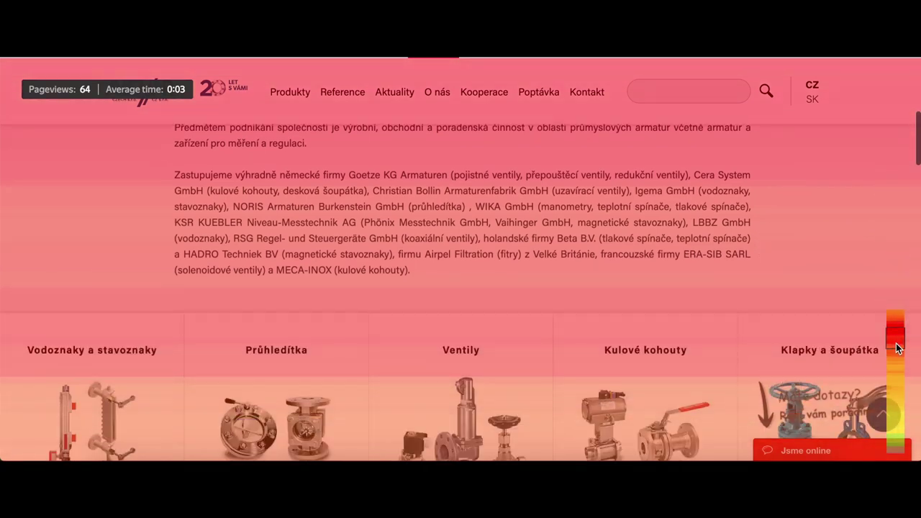
{"action": "scroll", "coordinate": [896, 353], "scroll_direction": "down", "scroll_amount": 6}
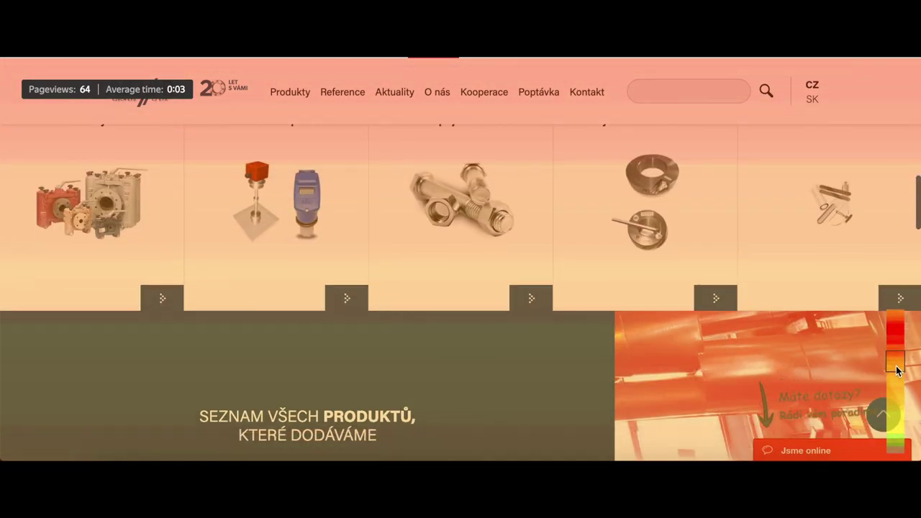
{"action": "scroll", "coordinate": [896, 371], "scroll_direction": "down", "scroll_amount": 4}
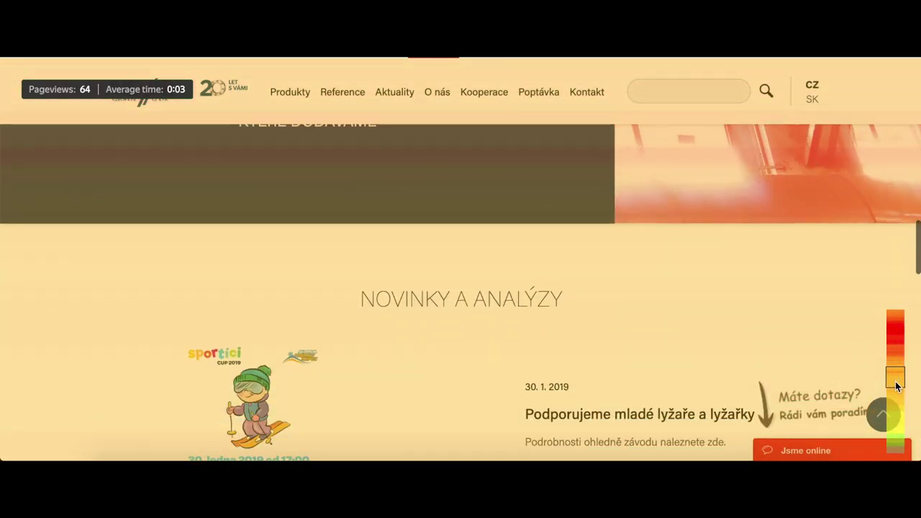
{"action": "scroll", "coordinate": [896, 387], "scroll_direction": "up", "scroll_amount": 2}
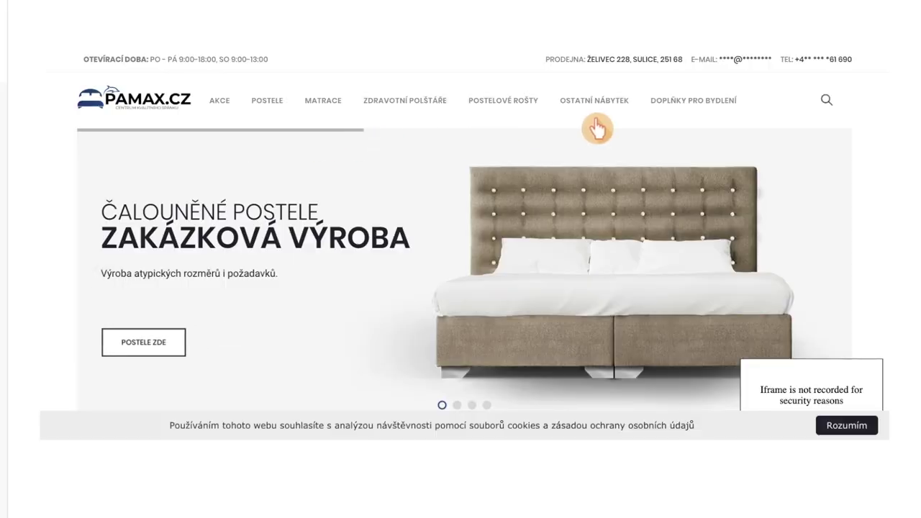
Follow the PAMAX.cz replay as the visitor picks MATRACE Z PAMĚŤOVÉ PĚNY from the mattress menu.
{"action": "mouse_move", "coordinate": [305, 109]}
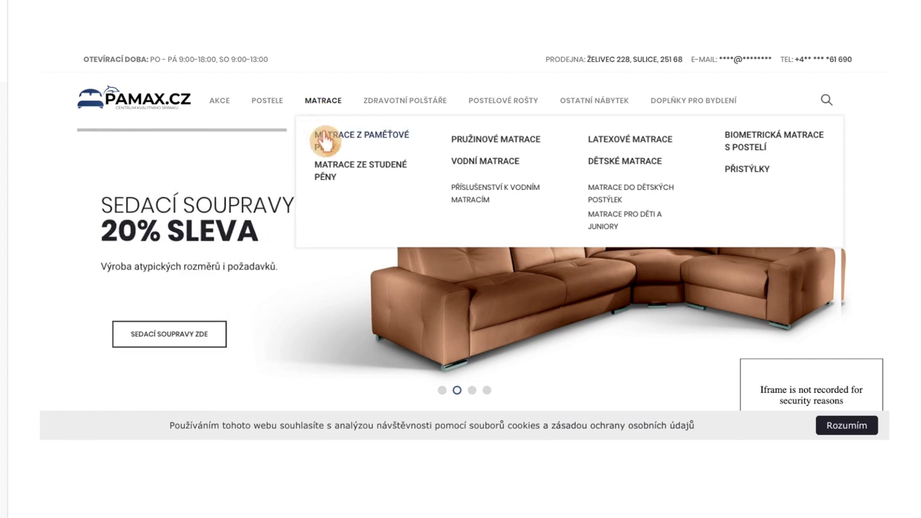
{"action": "left_click", "coordinate": [324, 141]}
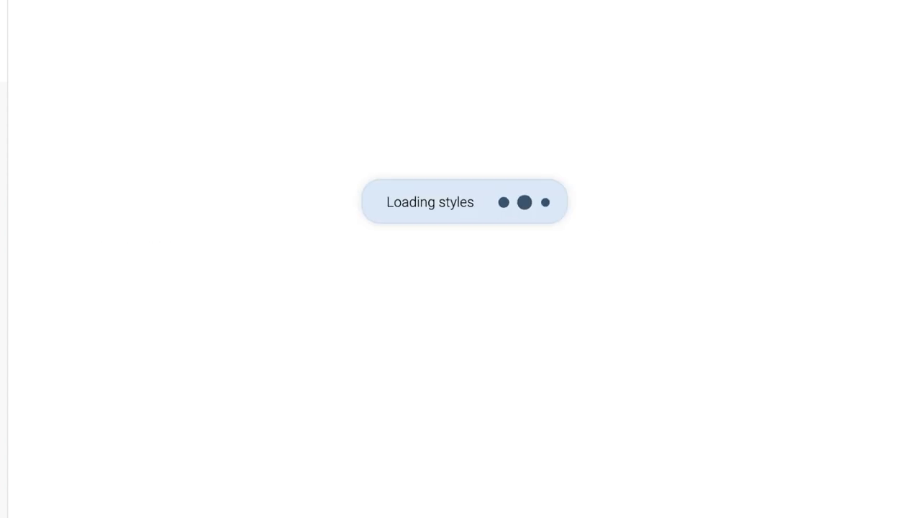
{"action": "scroll", "coordinate": [229, 211], "scroll_direction": "down", "scroll_amount": 6}
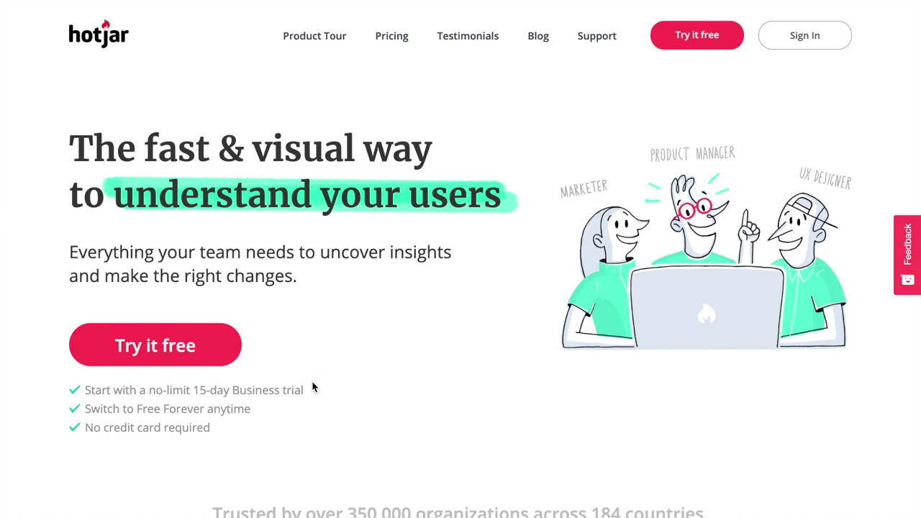
{"action": "scroll", "coordinate": [8, 278], "scroll_direction": "down", "scroll_amount": 5}
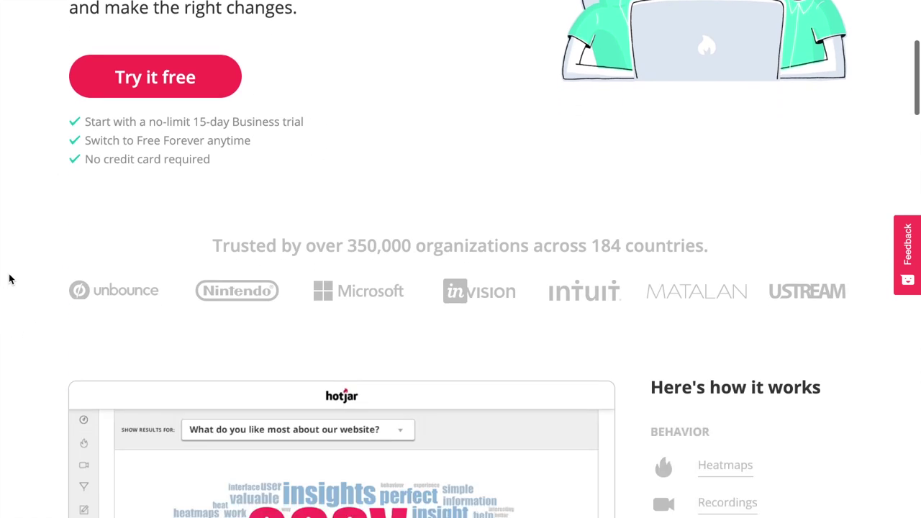
{"action": "scroll", "coordinate": [9, 279], "scroll_direction": "up", "scroll_amount": 5}
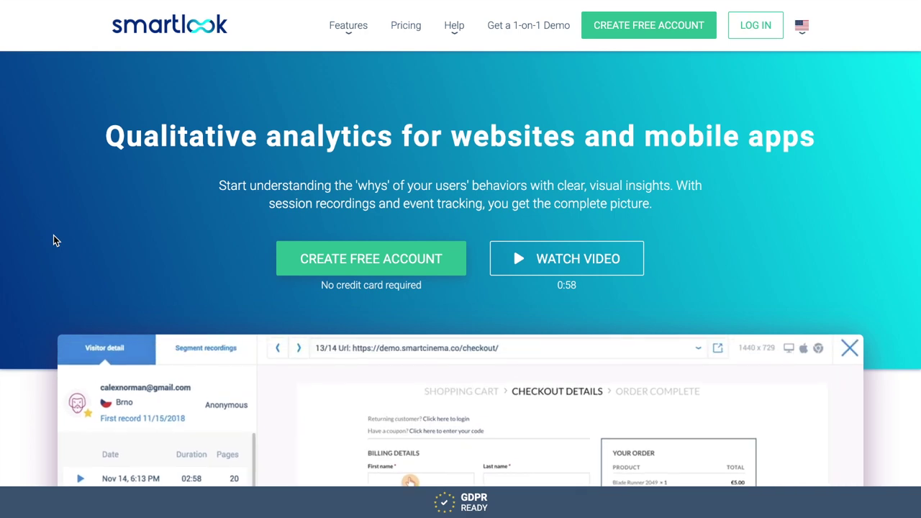
Scroll Smartlook's homepage to the session player demo with the recording list and click-event popup.
{"action": "scroll", "coordinate": [53, 239], "scroll_direction": "down", "scroll_amount": 4}
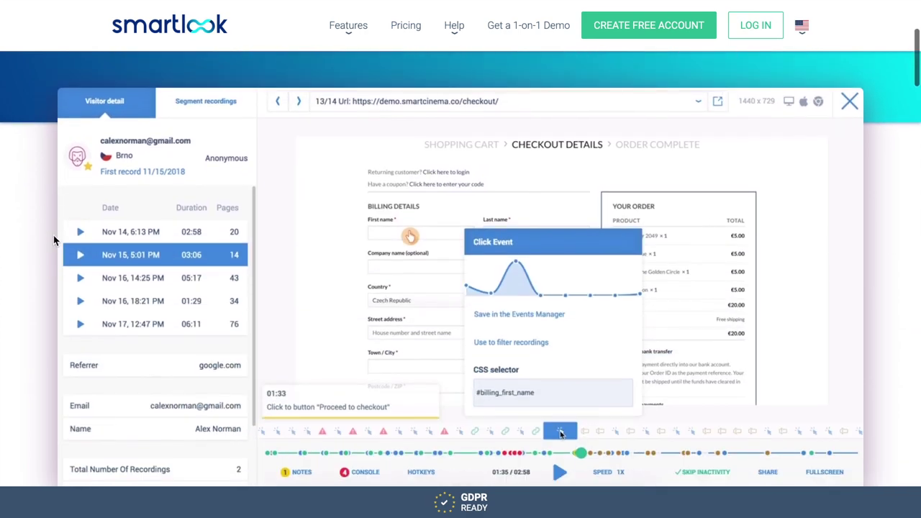
{"action": "scroll", "coordinate": [53, 239], "scroll_direction": "down", "scroll_amount": 1}
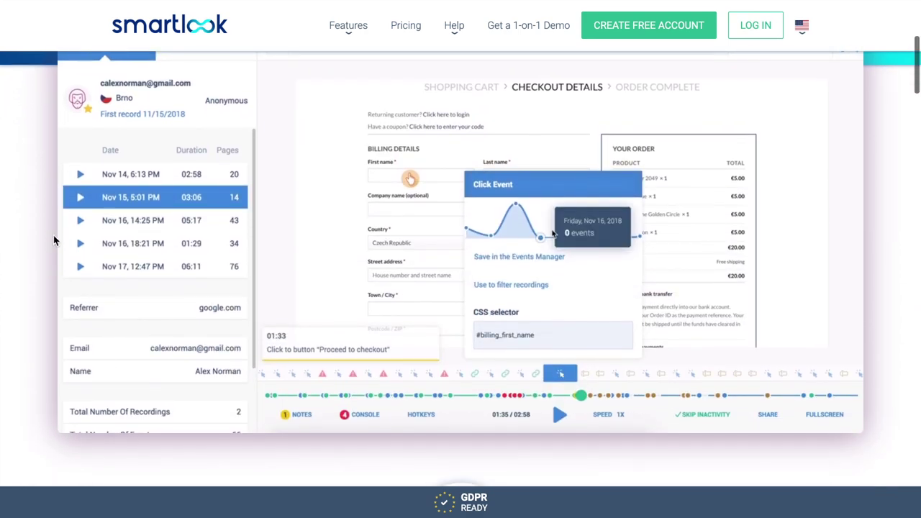
{"action": "scroll", "coordinate": [53, 240], "scroll_direction": "up", "scroll_amount": 1}
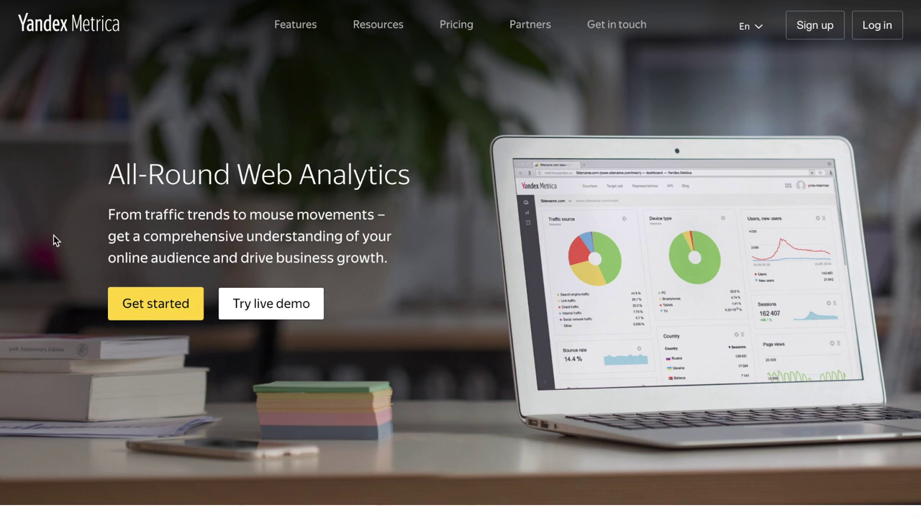
Scroll Yandex Metrica's homepage down to the Session replay and Heat maps & form analytics sections.
{"action": "scroll", "coordinate": [53, 240], "scroll_direction": "down", "scroll_amount": 7}
{"action": "scroll", "coordinate": [53, 239], "scroll_direction": "down", "scroll_amount": 8}
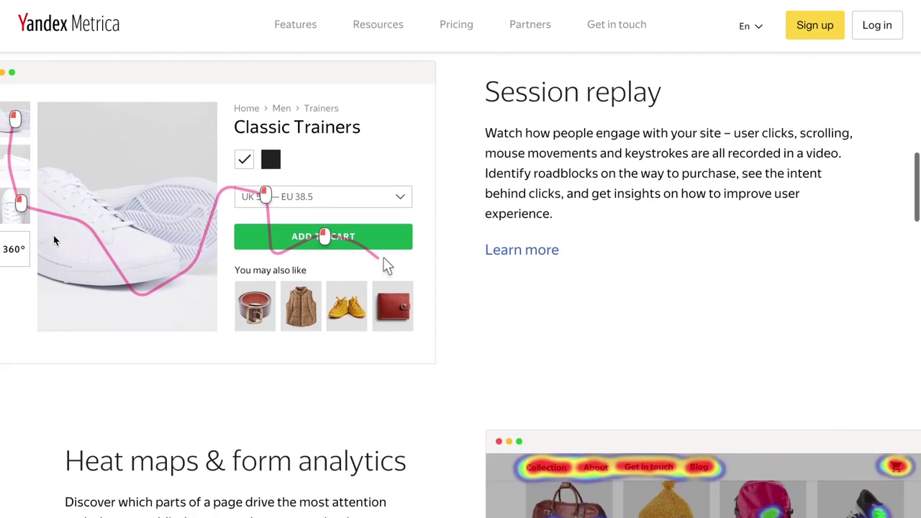
{"action": "scroll", "coordinate": [53, 239], "scroll_direction": "down", "scroll_amount": 1}
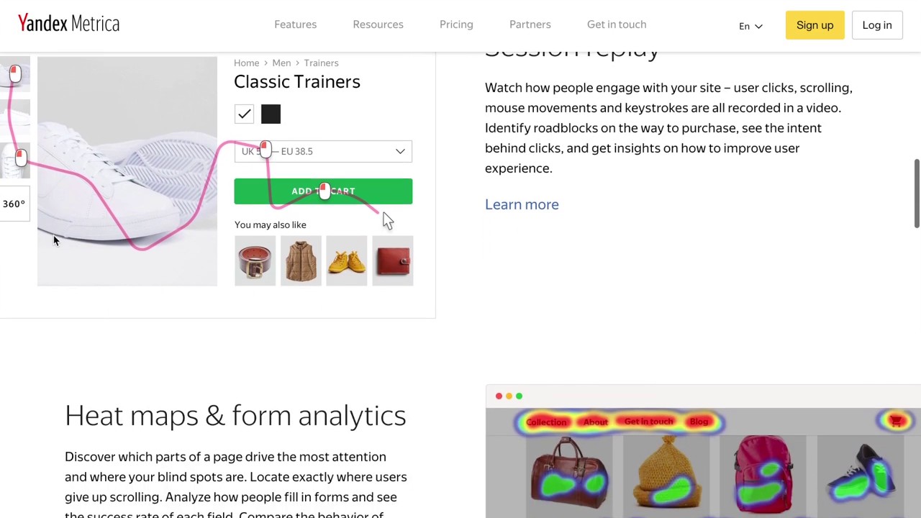
{"action": "scroll", "coordinate": [53, 240], "scroll_direction": "down", "scroll_amount": 2}
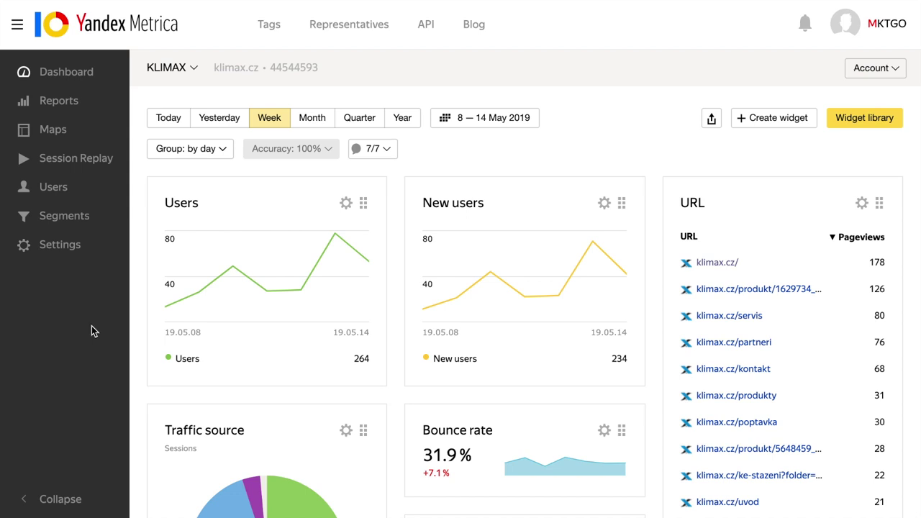
Open Click map under Maps to see klimax.cz homepage hot spots on menu and call-to-action.
{"action": "left_click", "coordinate": [58, 131]}
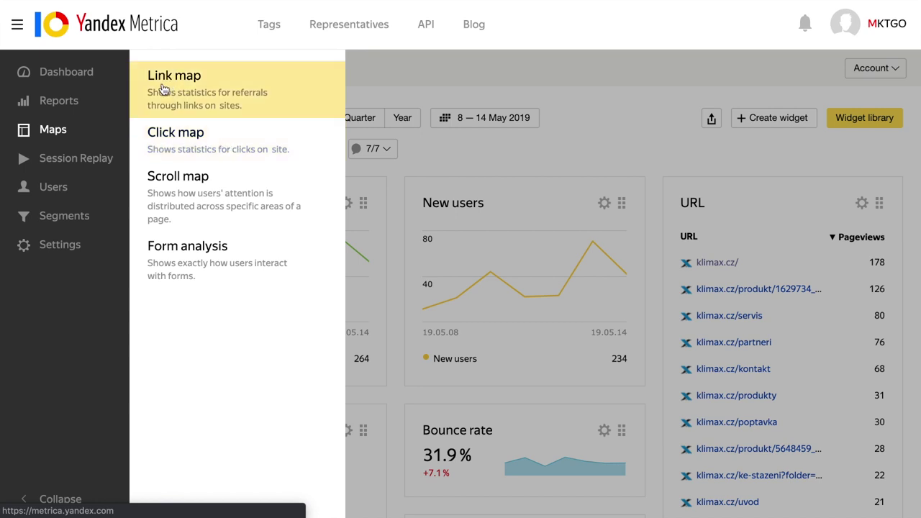
{"action": "left_click", "coordinate": [249, 137]}
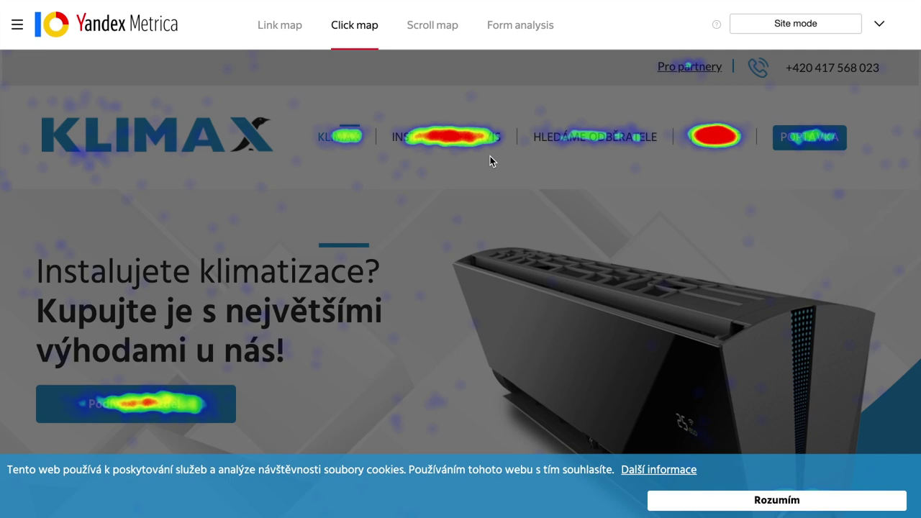
Scroll through the klimax.cz click map to reach the scroll map showing 169 pageviews and 0:02 average time.
{"action": "scroll", "coordinate": [490, 157], "scroll_direction": "down", "scroll_amount": 7}
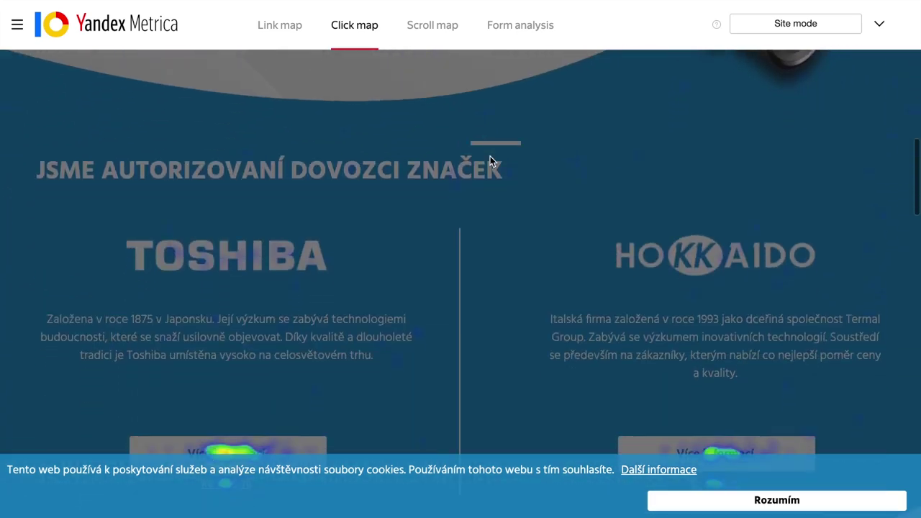
{"action": "scroll", "coordinate": [490, 158], "scroll_direction": "down", "scroll_amount": 10}
{"action": "scroll", "coordinate": [490, 161], "scroll_direction": "down", "scroll_amount": 4}
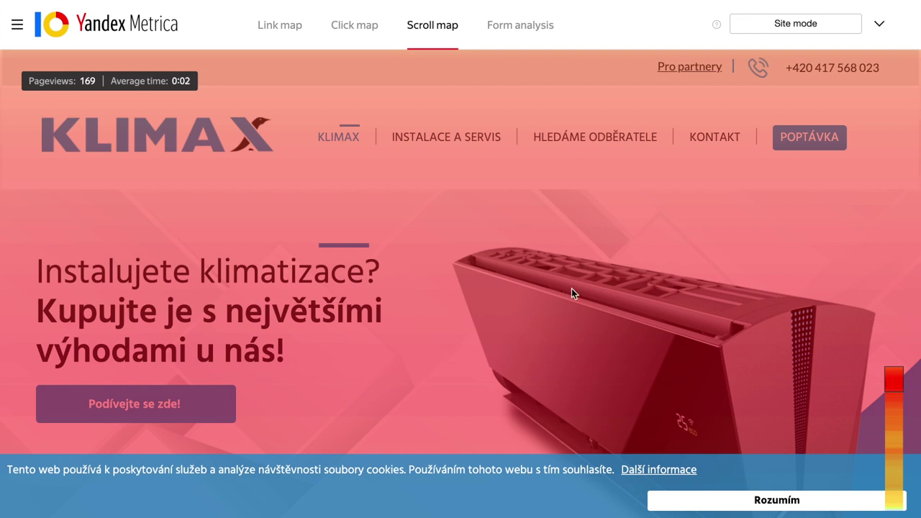
Scroll the KLIMAX scroll map section by section to the footer, where it reads 78 pageviews and 0:03 average time.
{"action": "scroll", "coordinate": [571, 289], "scroll_direction": "down", "scroll_amount": 3}
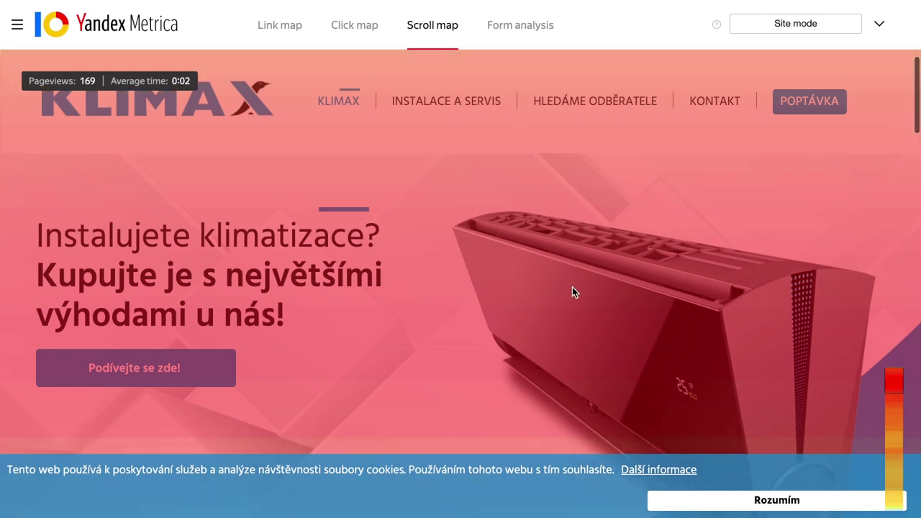
{"action": "scroll", "coordinate": [572, 287], "scroll_direction": "down", "scroll_amount": 3}
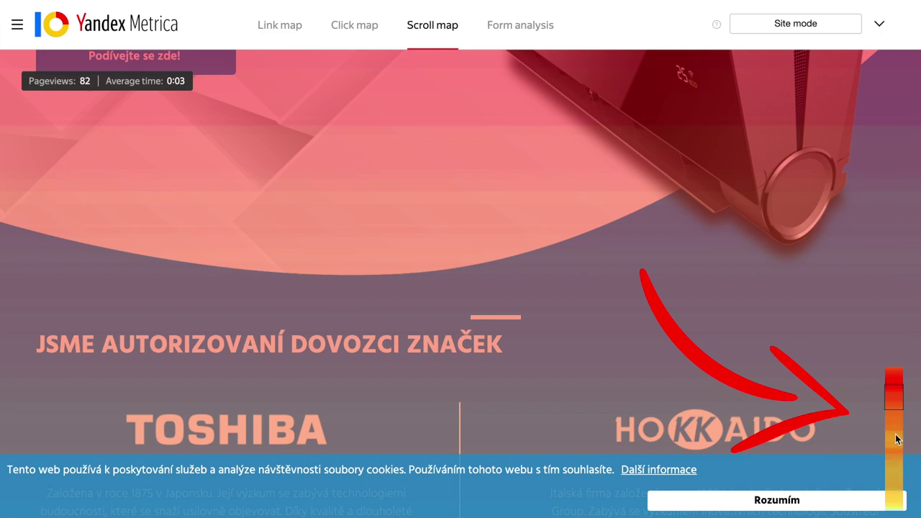
{"action": "scroll", "coordinate": [746, 416], "scroll_direction": "down", "scroll_amount": 1}
{"action": "scroll", "coordinate": [742, 416], "scroll_direction": "down", "scroll_amount": 10}
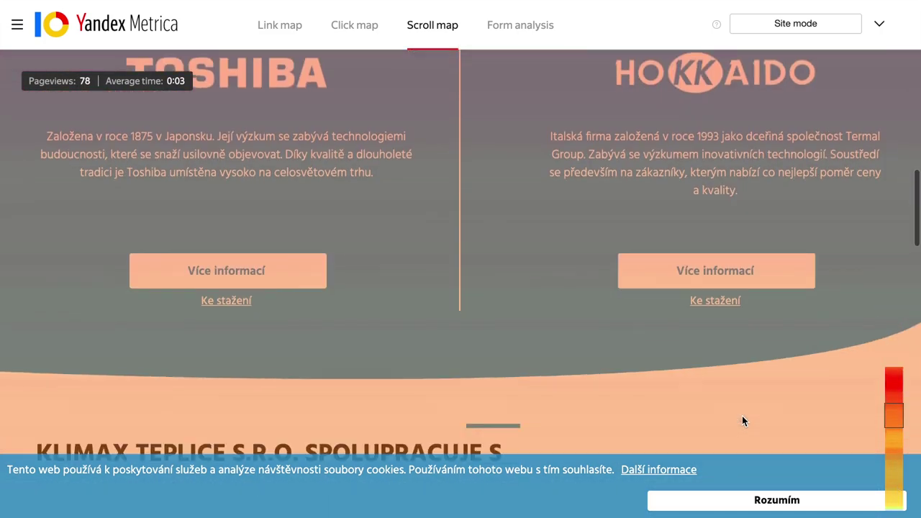
{"action": "scroll", "coordinate": [743, 421], "scroll_direction": "down", "scroll_amount": 8}
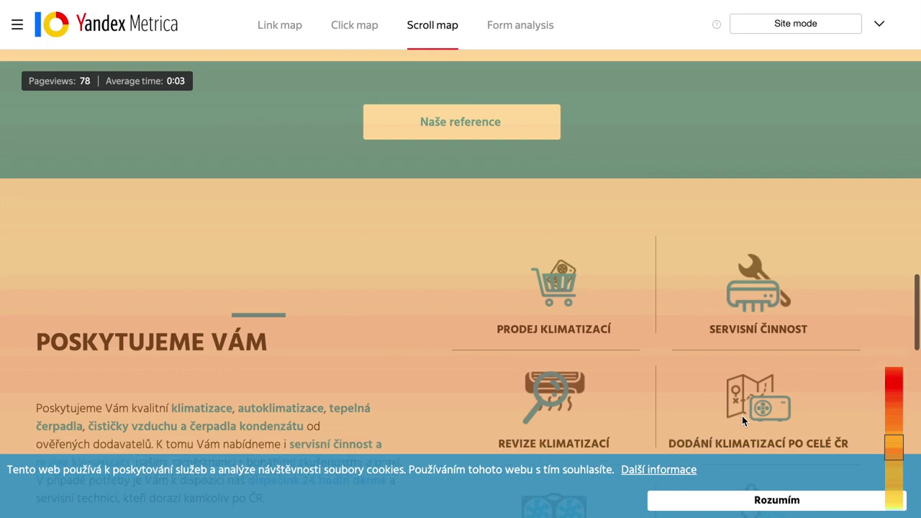
{"action": "scroll", "coordinate": [744, 421], "scroll_direction": "down", "scroll_amount": 11}
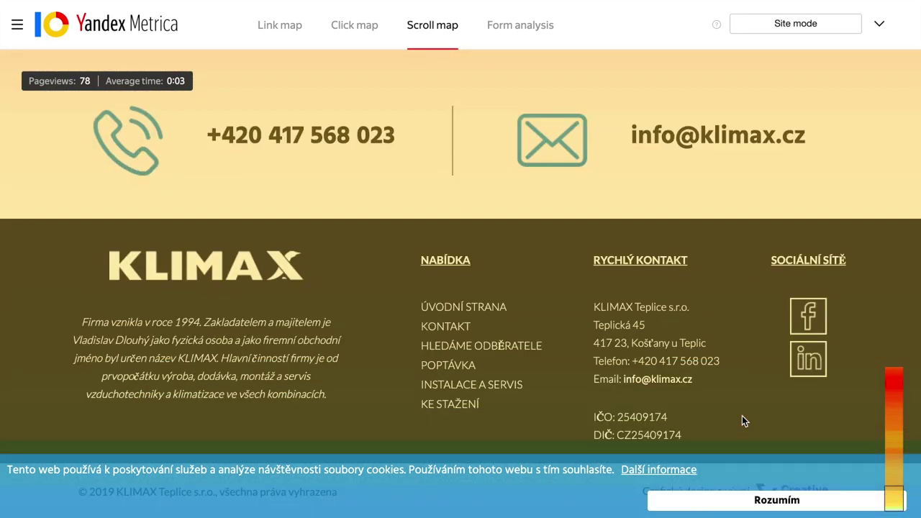
{"action": "scroll", "coordinate": [744, 421], "scroll_direction": "up", "scroll_amount": 10}
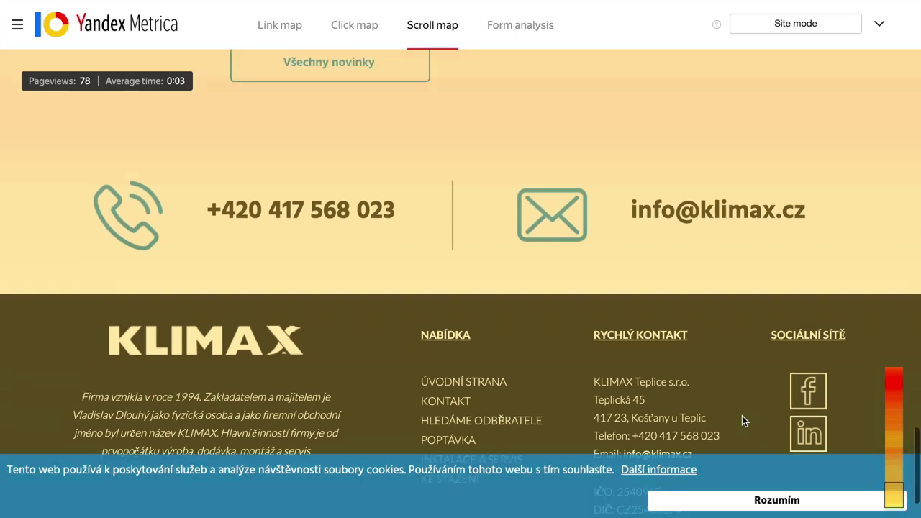
{"action": "scroll", "coordinate": [744, 421], "scroll_direction": "down", "scroll_amount": 3}
{"action": "scroll", "coordinate": [744, 421], "scroll_direction": "down", "scroll_amount": 7}
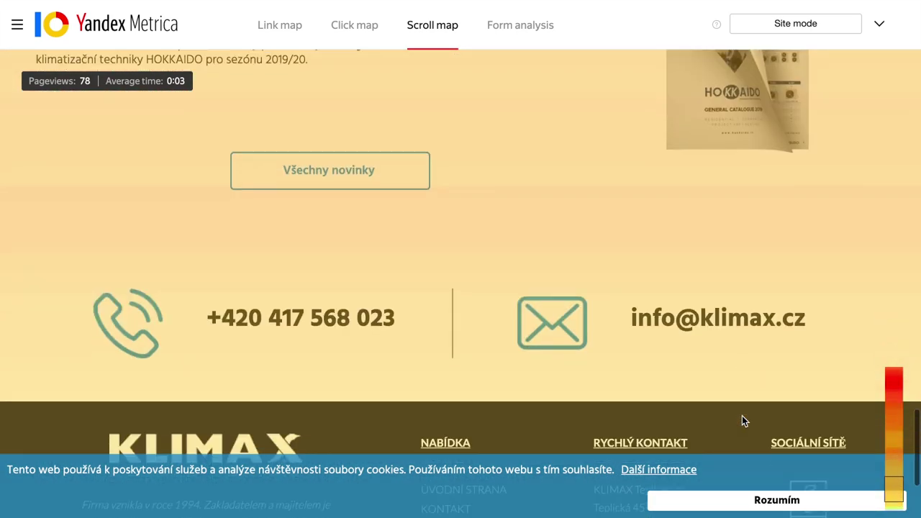